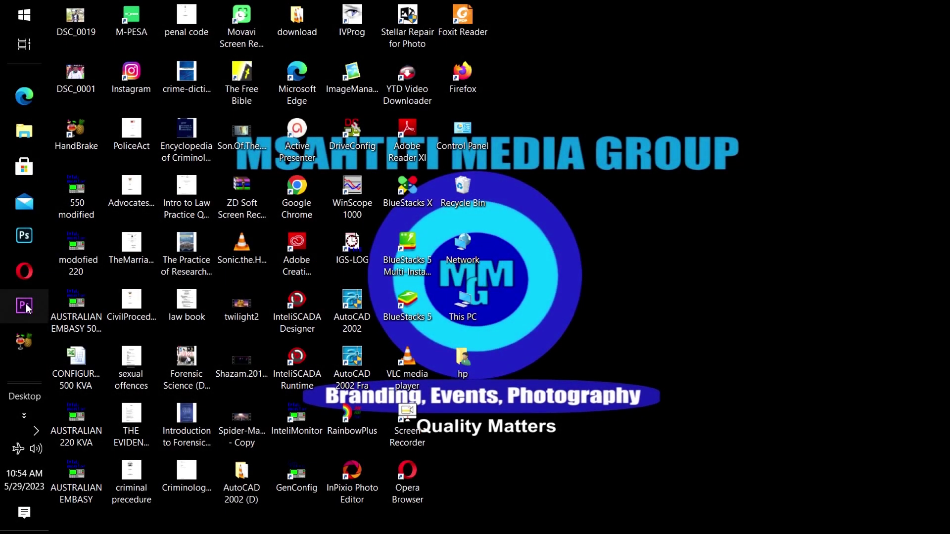
Launch Adobe Premiere Pro CC 2019 from the taskbar.
click(26, 303)
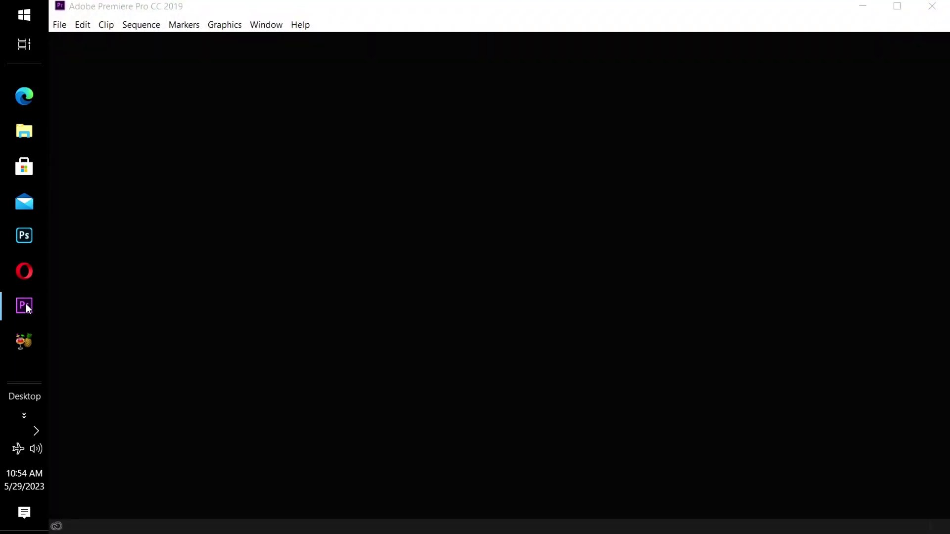
click(67, 29)
Create a new Premiere Pro project named UNLINK.
click(67, 28)
click(63, 24)
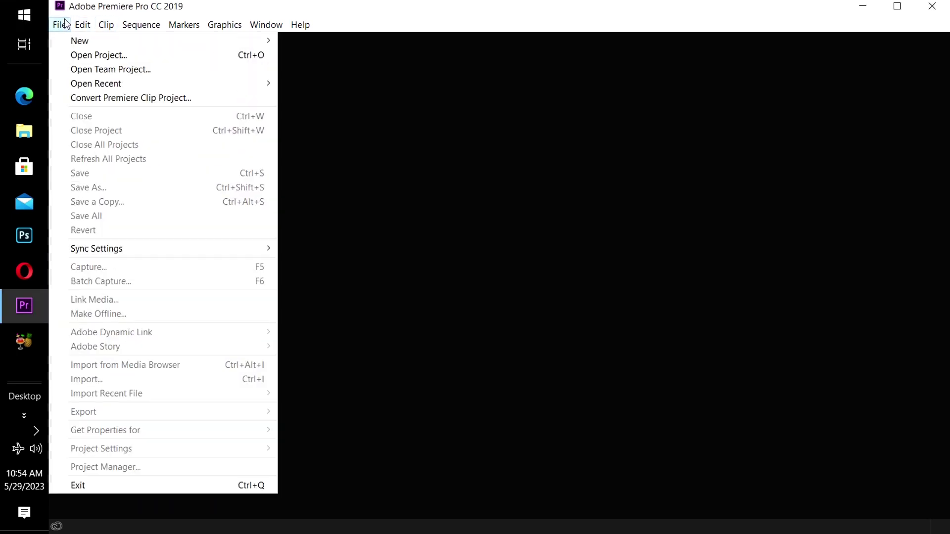
mouse_move(59, 25)
mouse_move(112, 40)
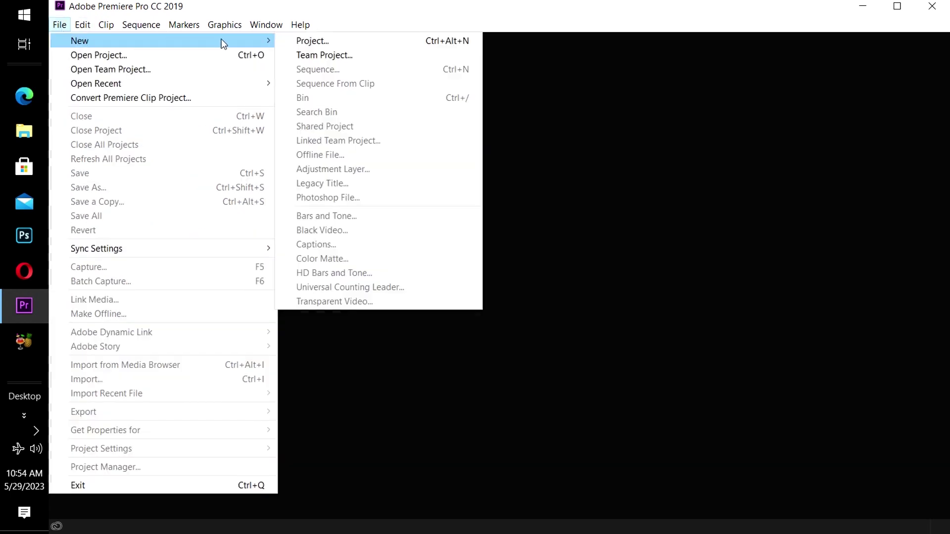
click(312, 44)
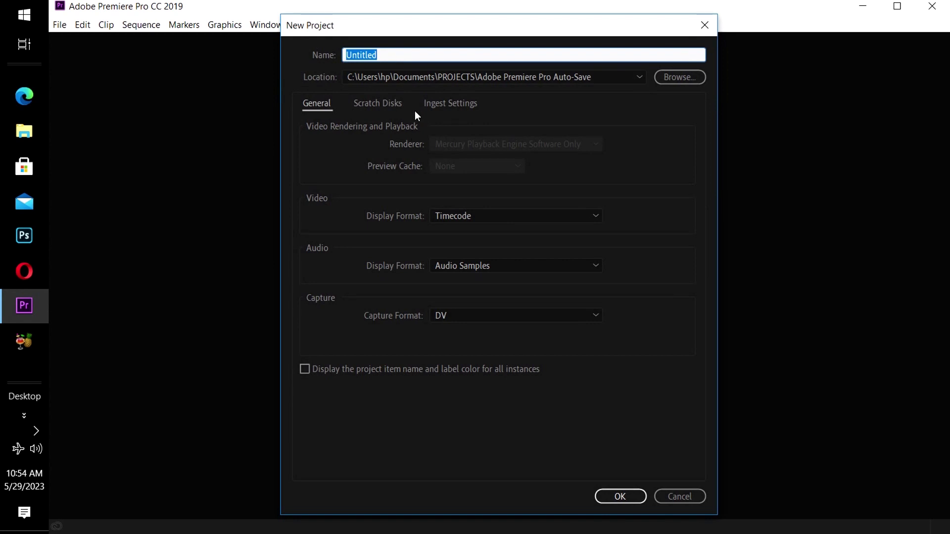
text(UNLINK)
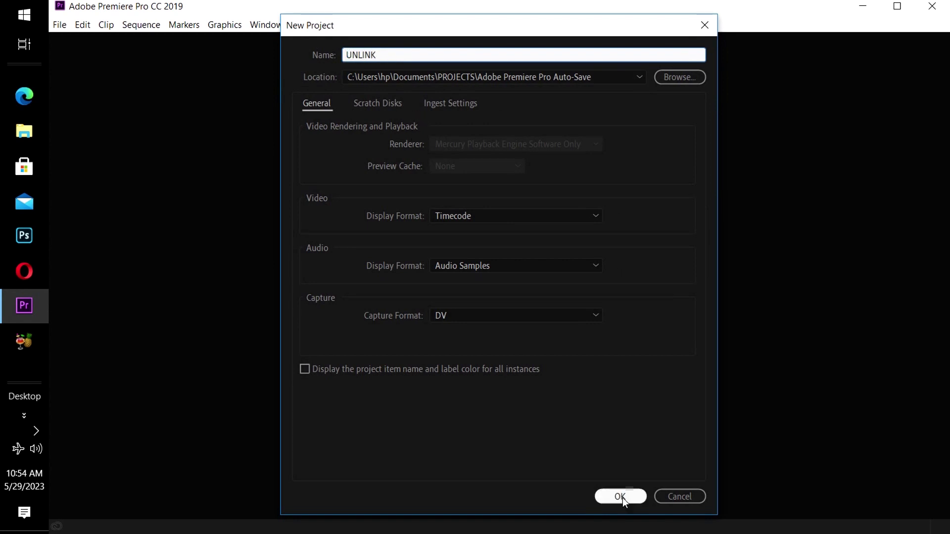
click(623, 498)
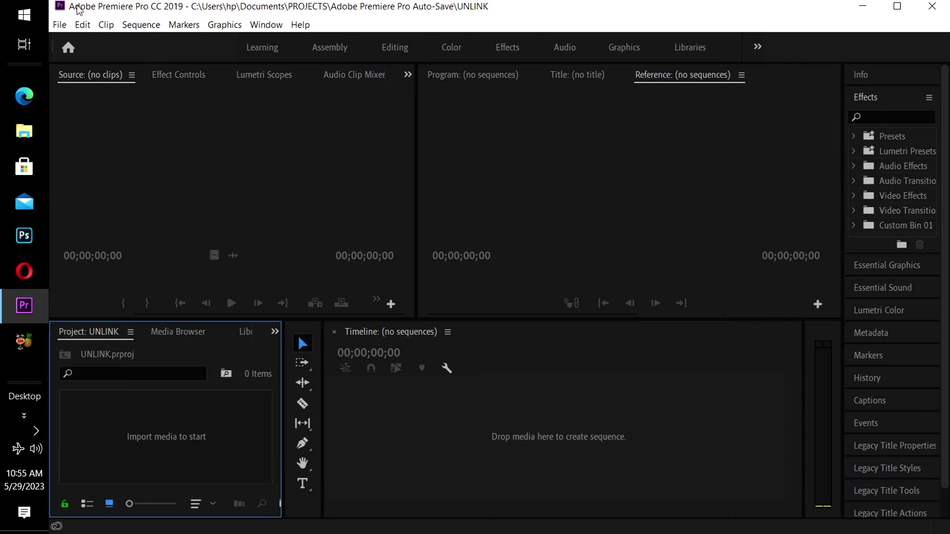
click(68, 28)
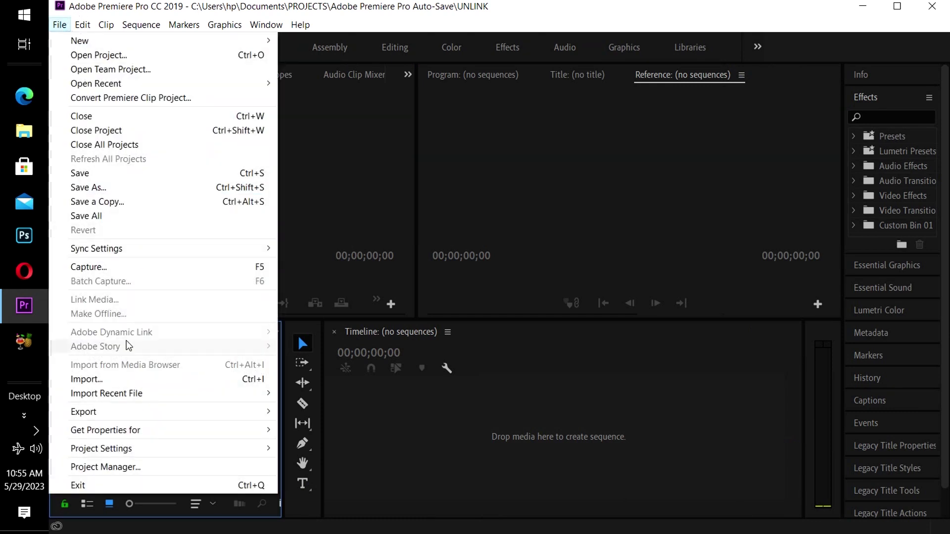
Import the TEST video from the EDITED > COW folder into the project bin.
click(120, 385)
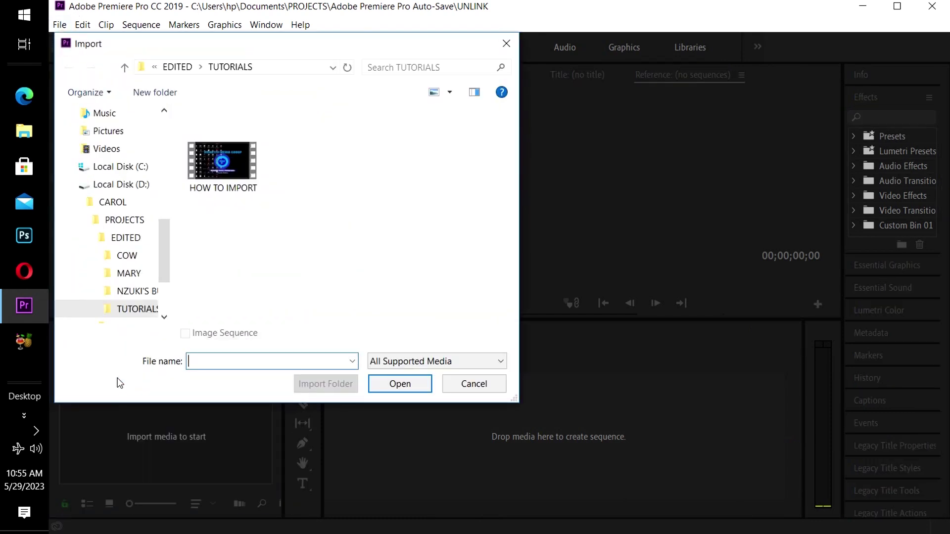
click(173, 68)
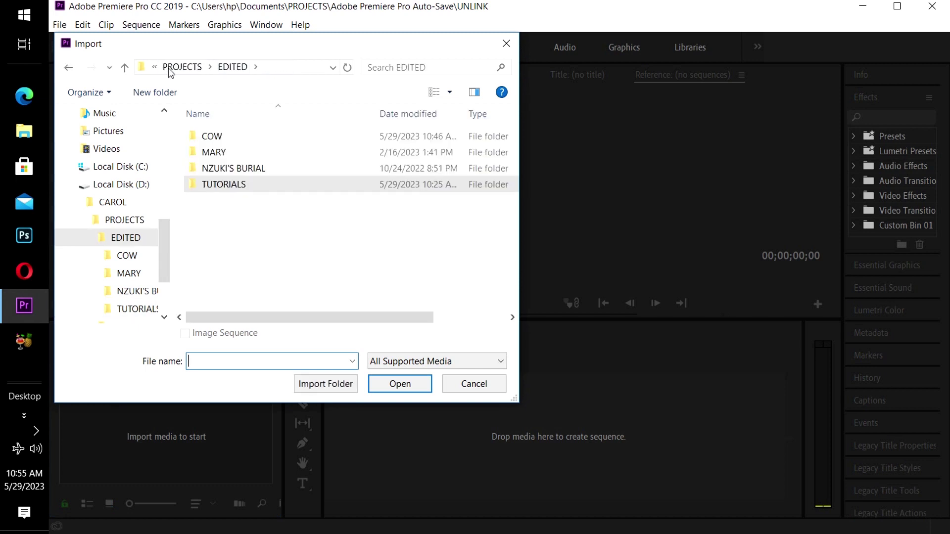
double_click(264, 139)
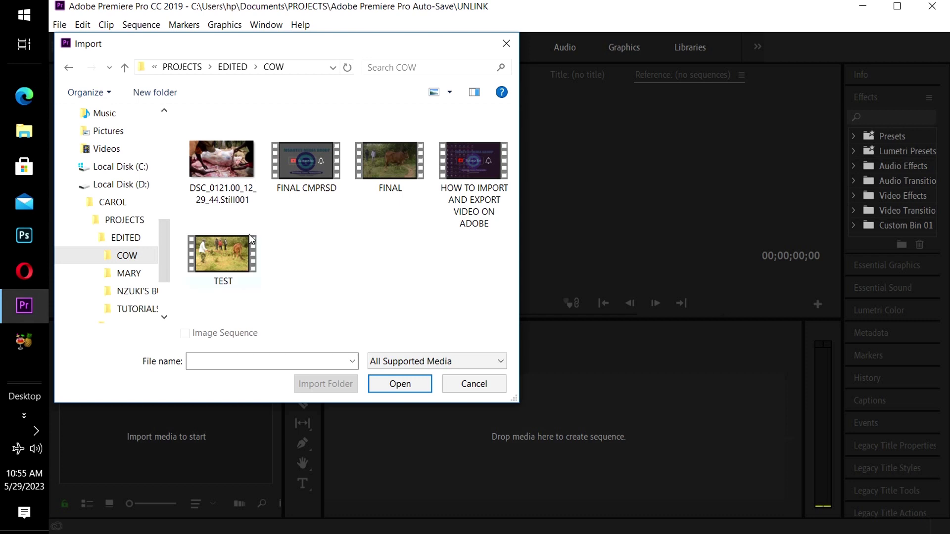
click(236, 251)
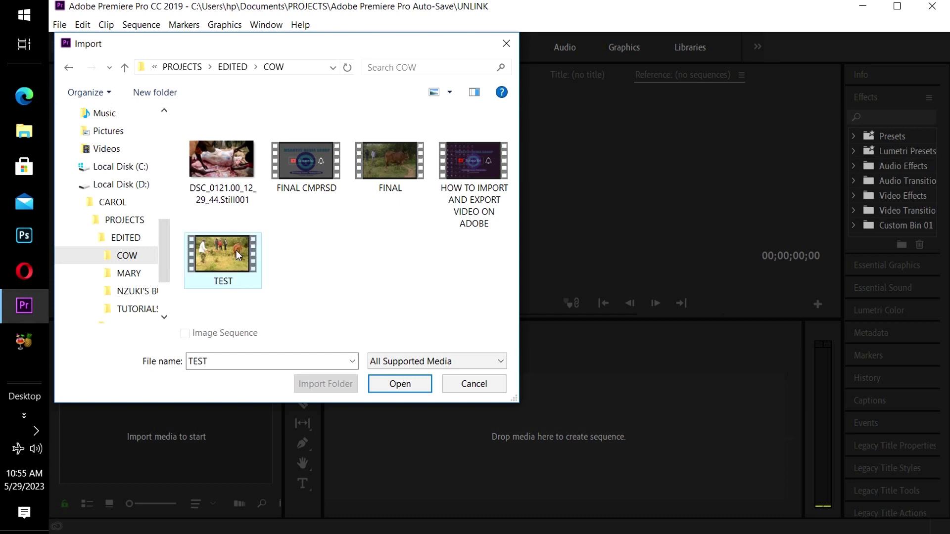
click(404, 387)
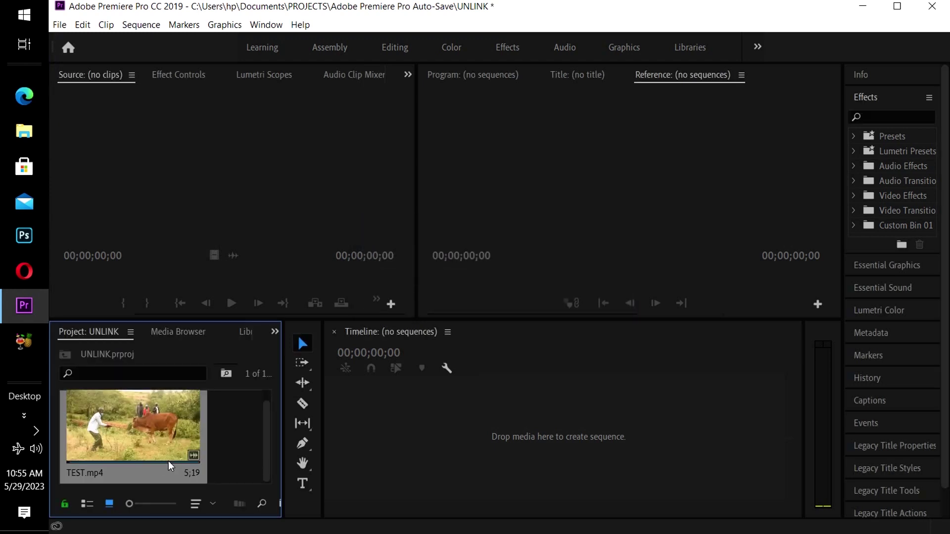
Preview TEST.mp4 in the Source monitor, then drag it toward the empty timeline.
double_click(164, 434)
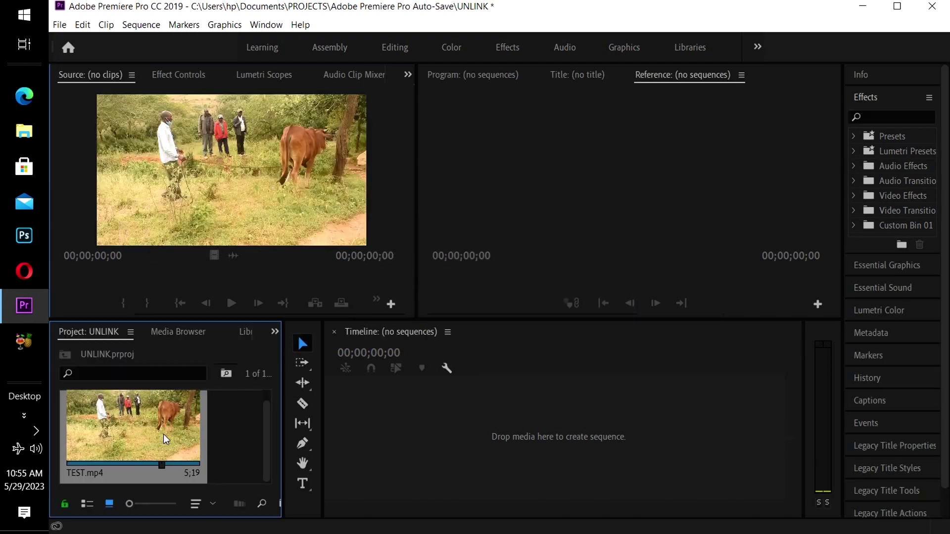
click(231, 302)
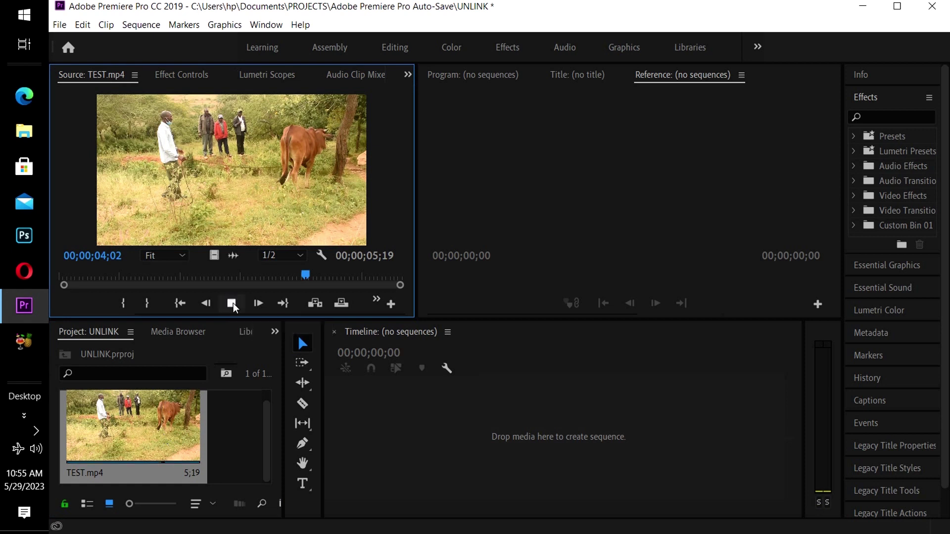
click(232, 303)
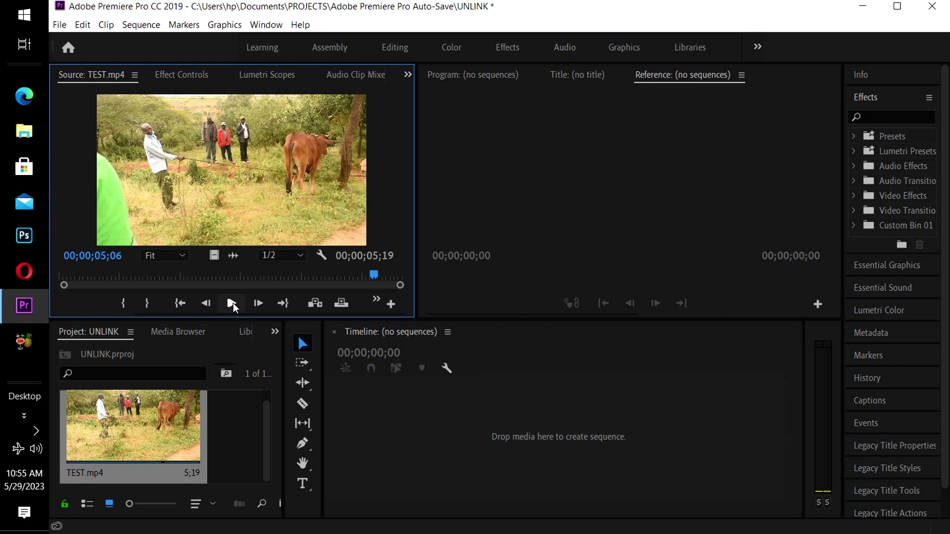
click(133, 427)
drag(133, 426, 480, 429)
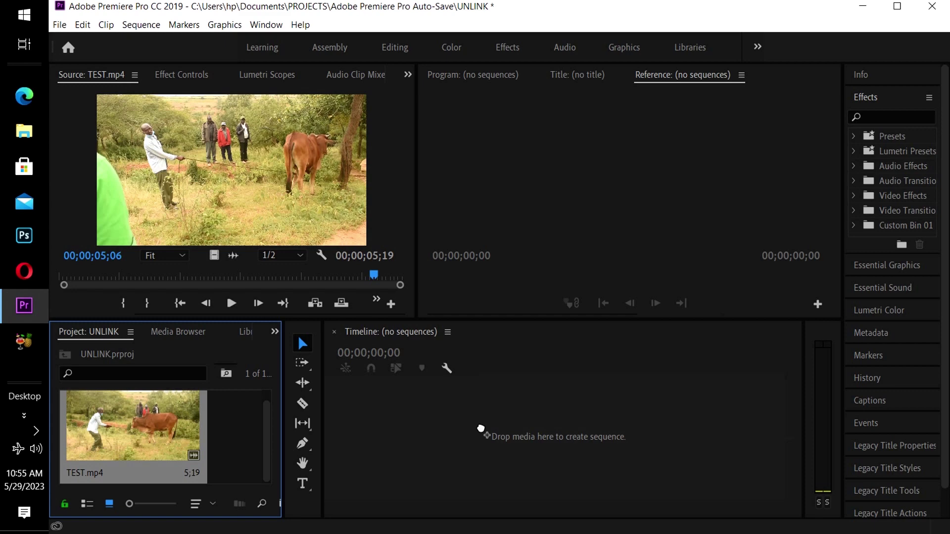
Drop TEST.mp4 to create the TEST sequence, zoom in, and select the clip.
drag(481, 429, 480, 429)
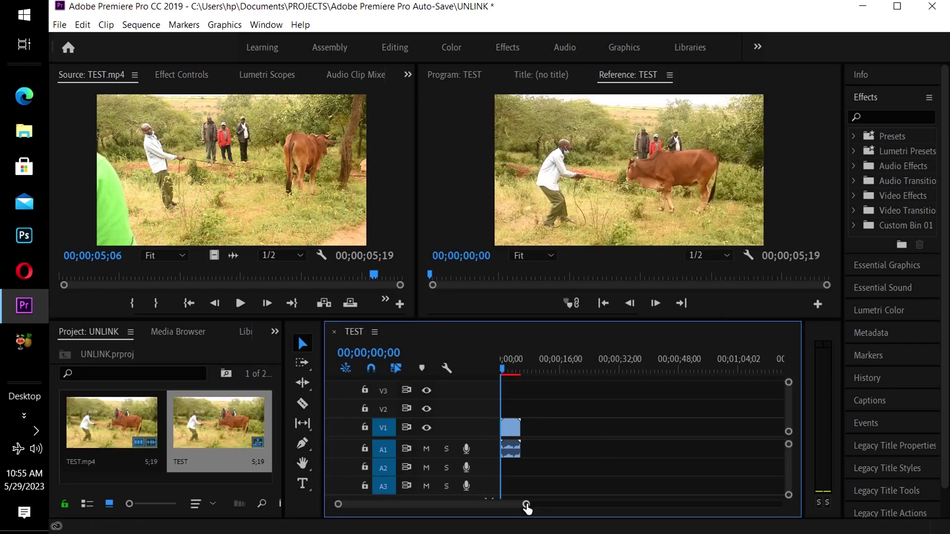
mouse_move(527, 506)
mouse_down()
mouse_move(466, 504)
mouse_move(487, 505)
mouse_up()
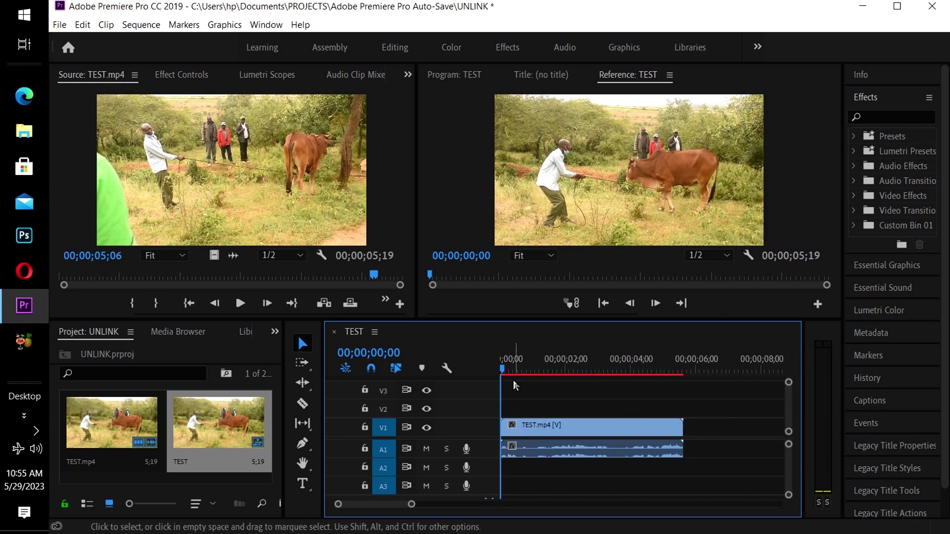
drag(503, 370, 600, 376)
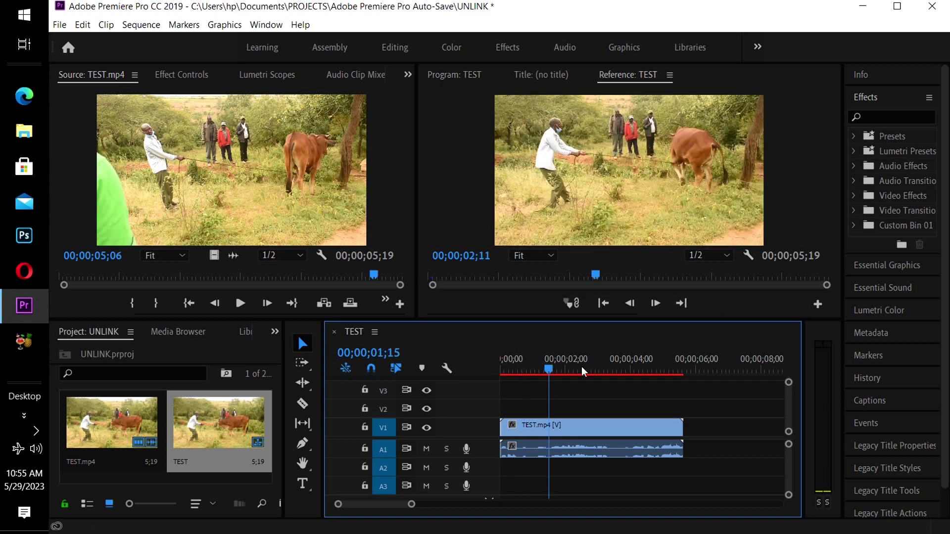
click(626, 433)
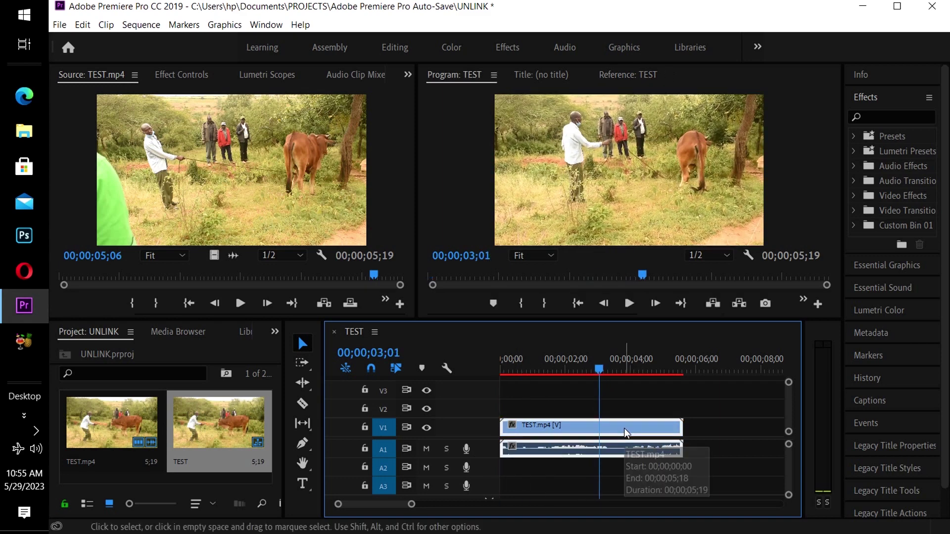
Unlink TEST.mp4's audio from its video and select the A1 audio clip alone.
right_click(626, 434)
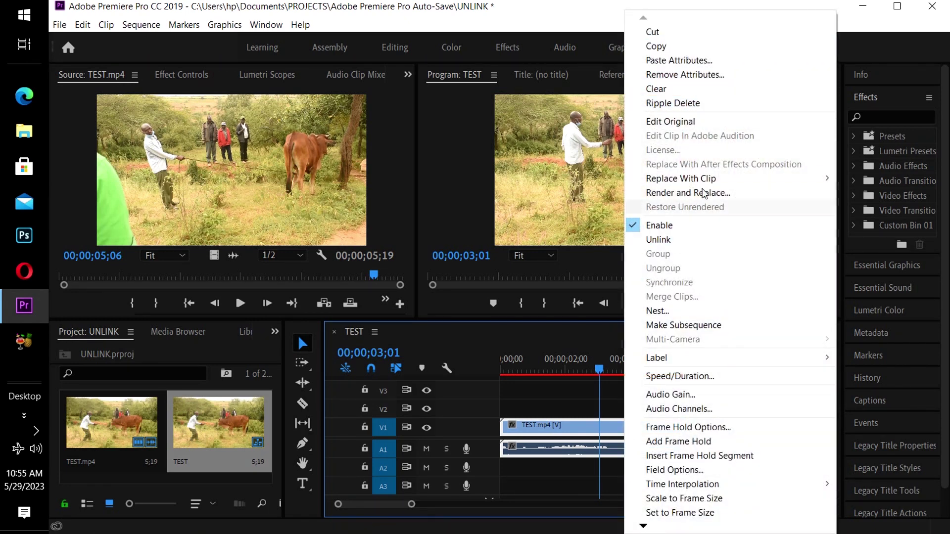
click(683, 242)
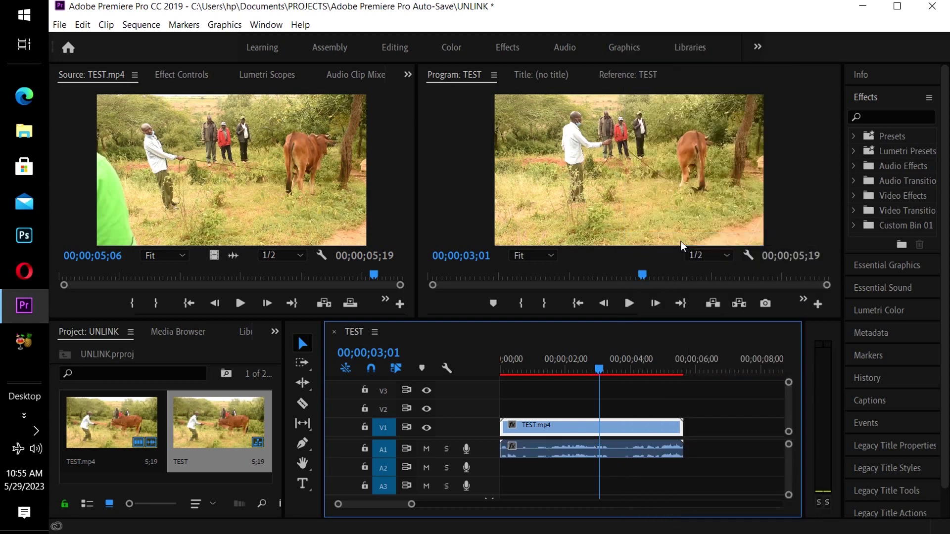
click(580, 449)
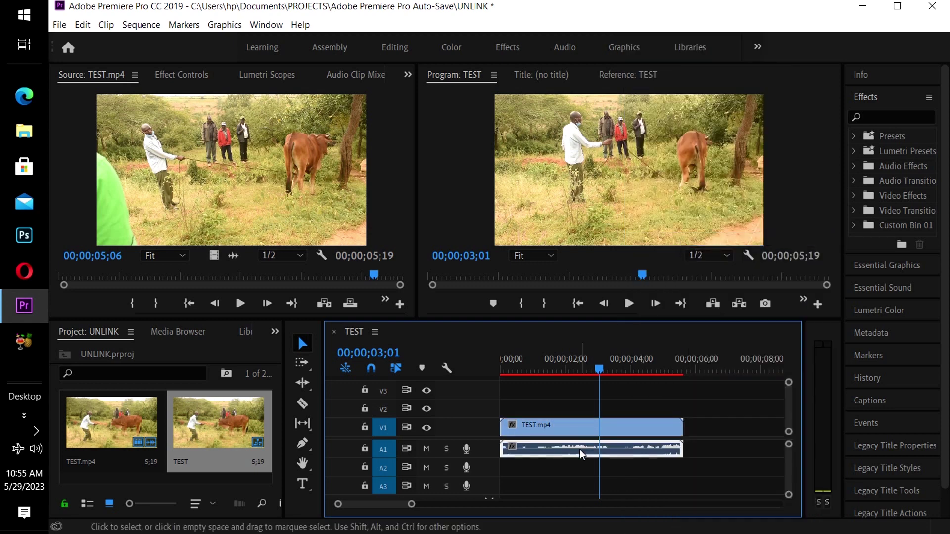
click(579, 427)
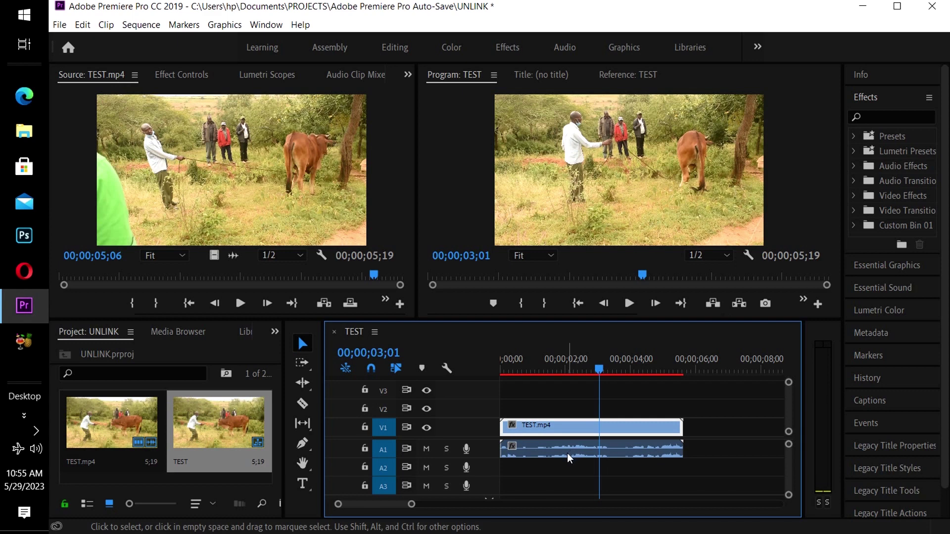
click(573, 451)
Move the audio clip out and back, then delete it from A1.
drag(577, 460, 747, 454)
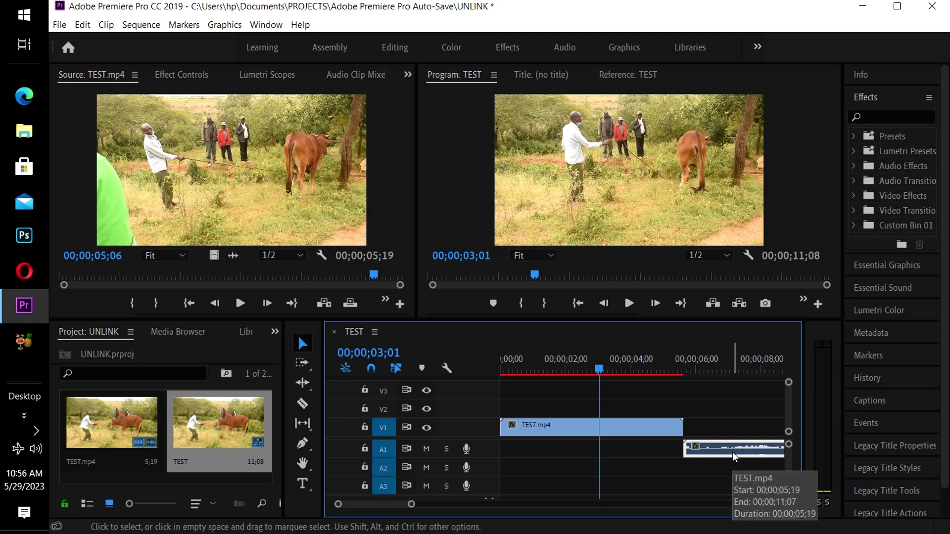
drag(734, 457, 505, 448)
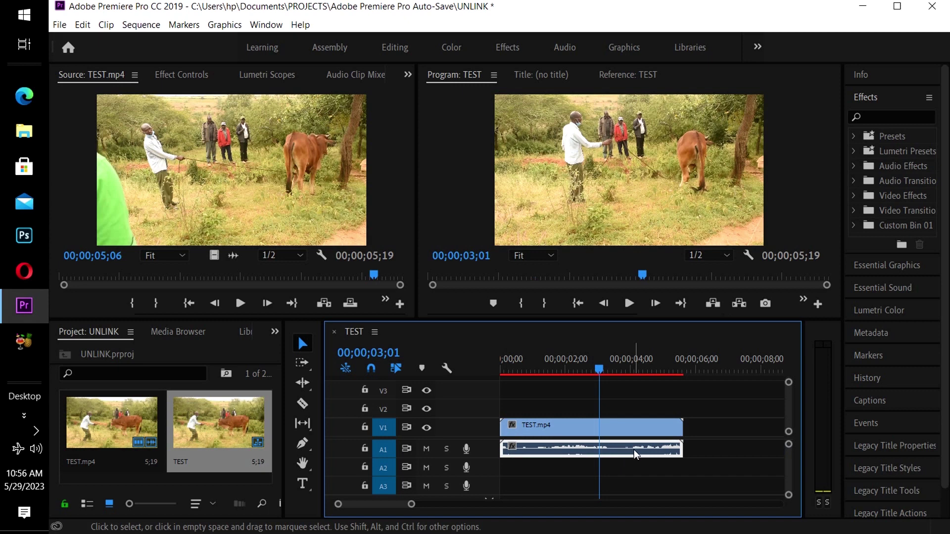
key(Delete)
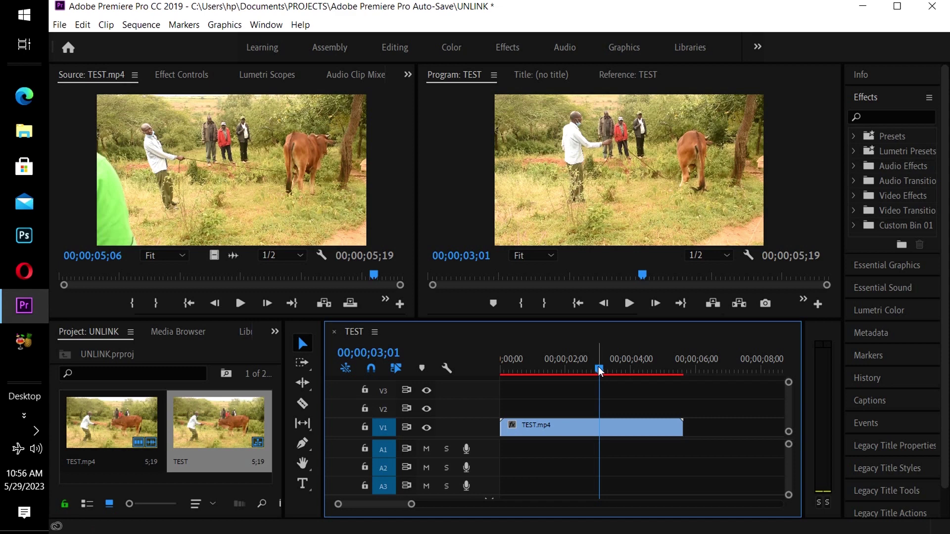
Scrub the video-only sequence toward its end and save the project.
drag(599, 371, 665, 359)
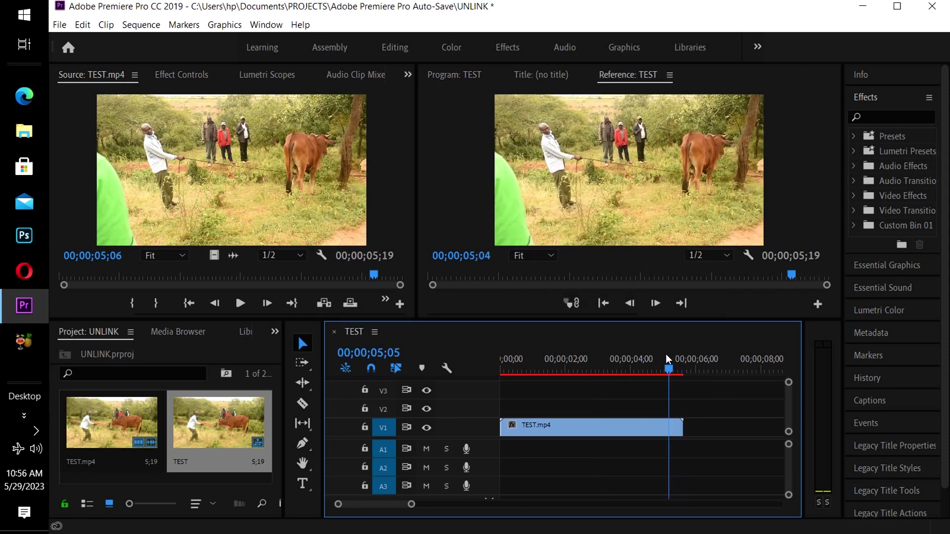
key(space)
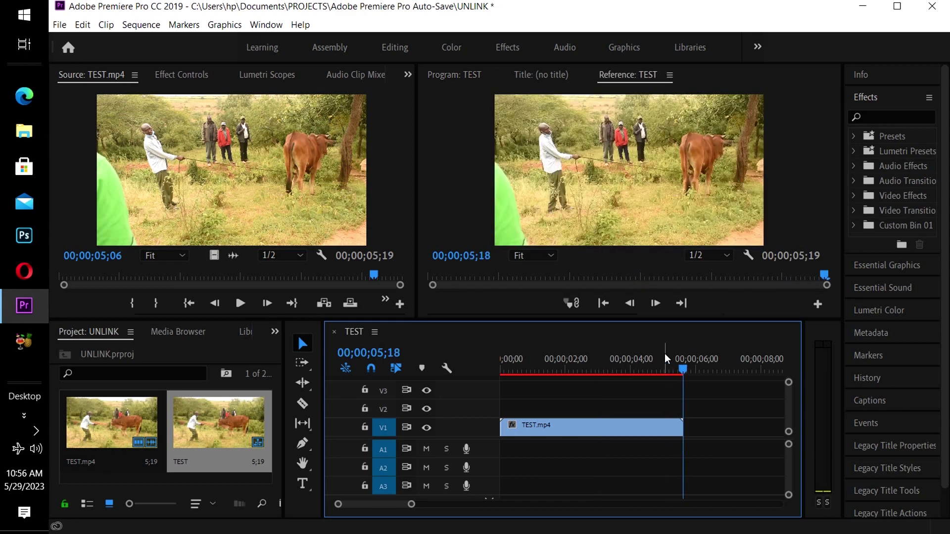
key(ctrl+s)
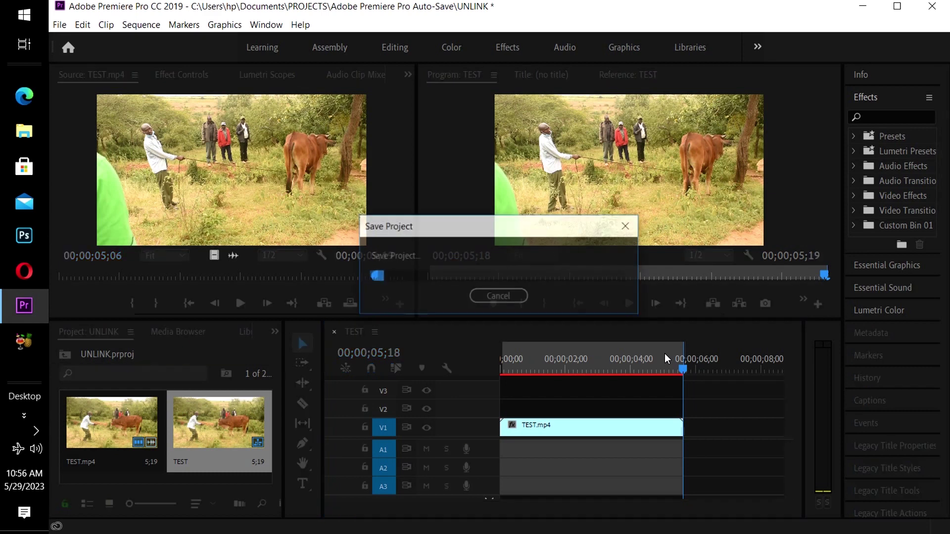
click(59, 25)
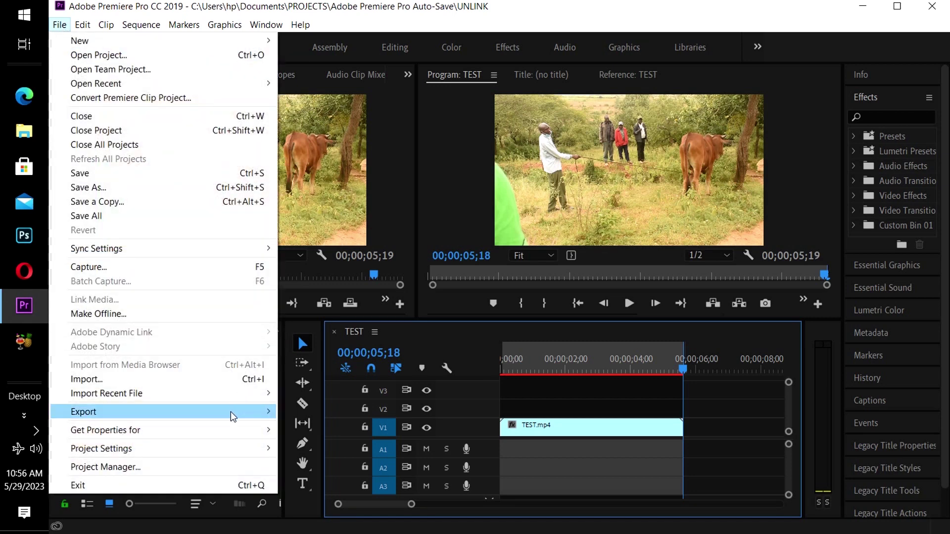
Set the TEST sequence's export output name to UNLINK.mp4 and start the export.
mouse_move(236, 411)
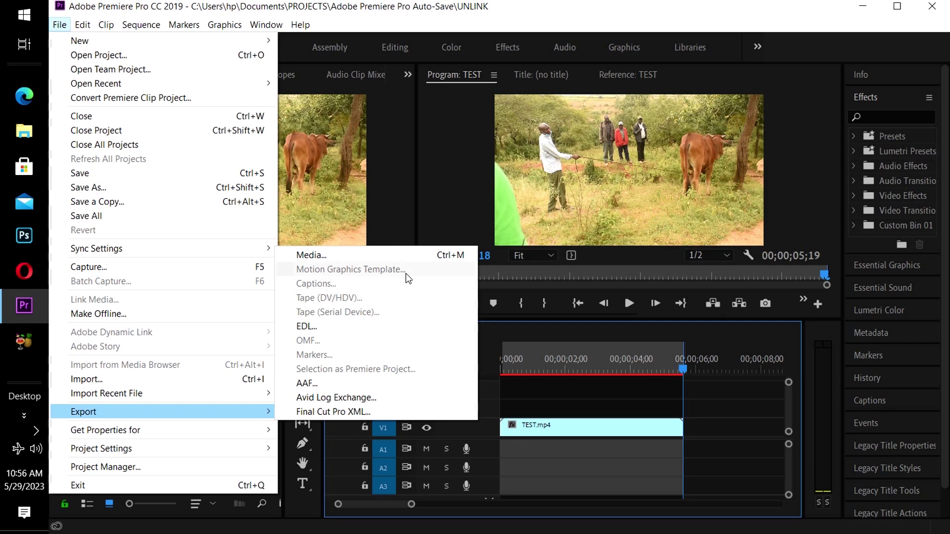
click(391, 258)
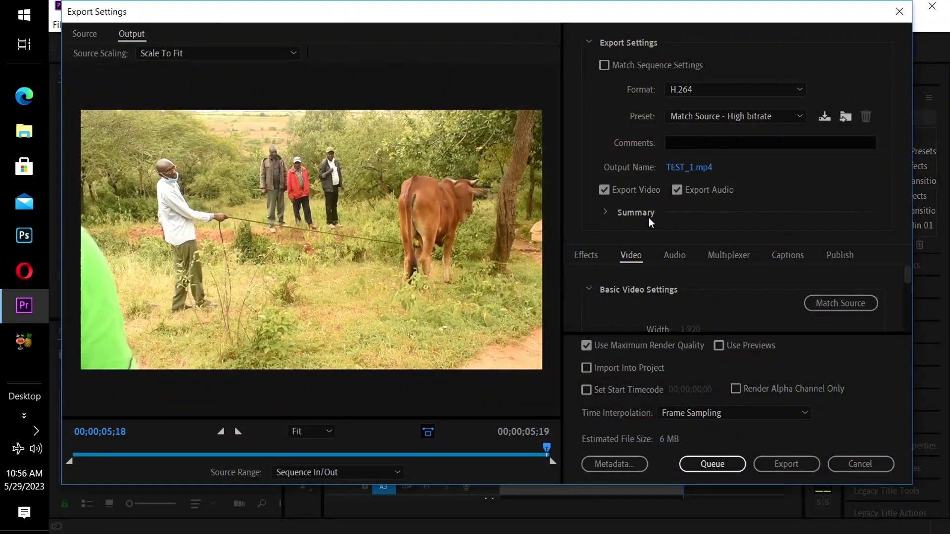
click(686, 168)
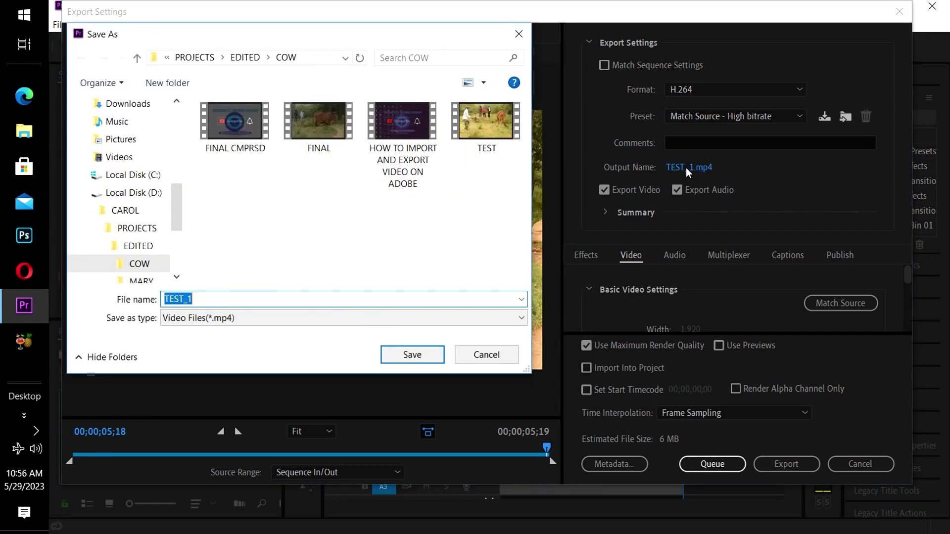
text(UNLINK)
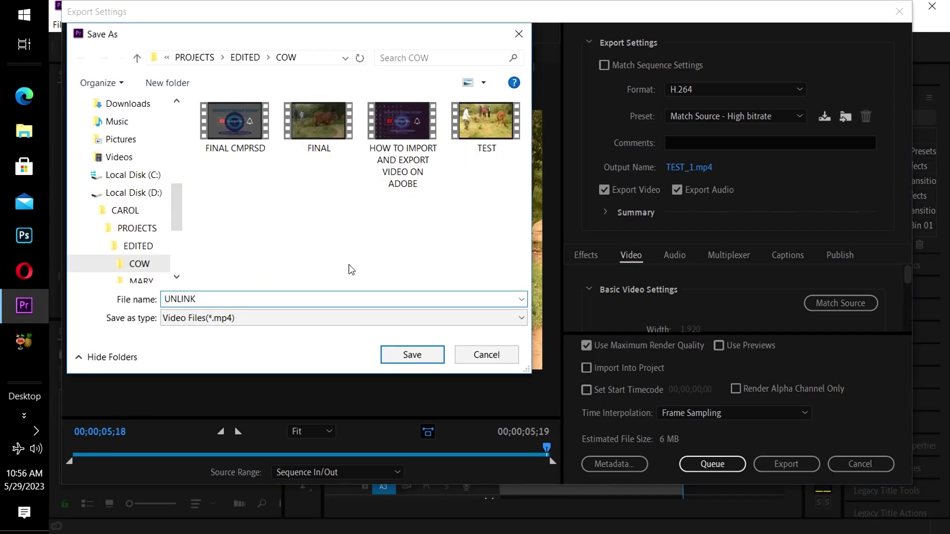
click(412, 355)
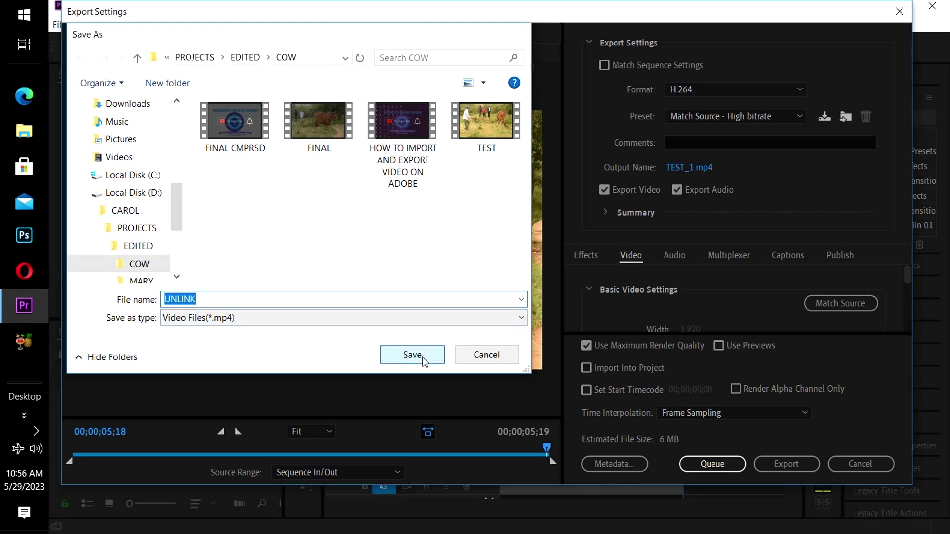
click(791, 464)
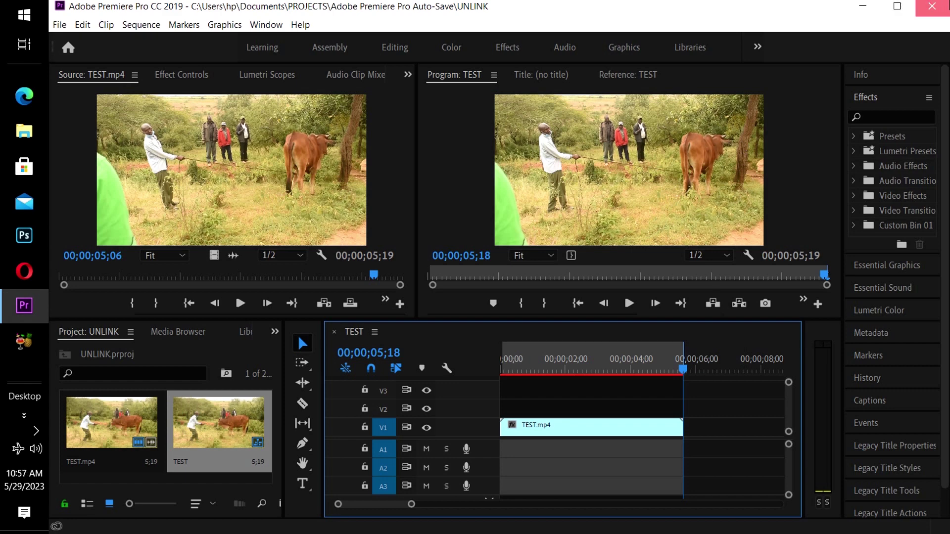
Close Premiere Pro once encoding has finished.
click(933, 9)
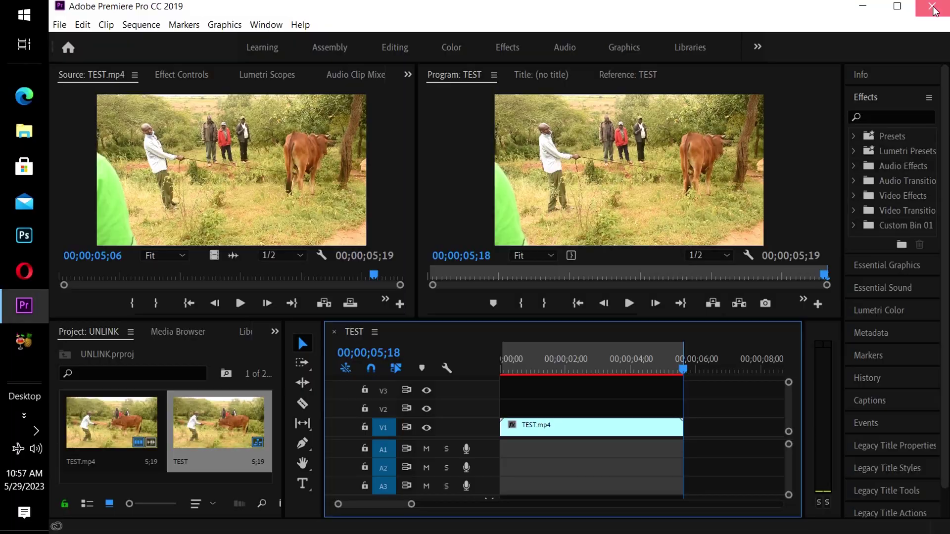